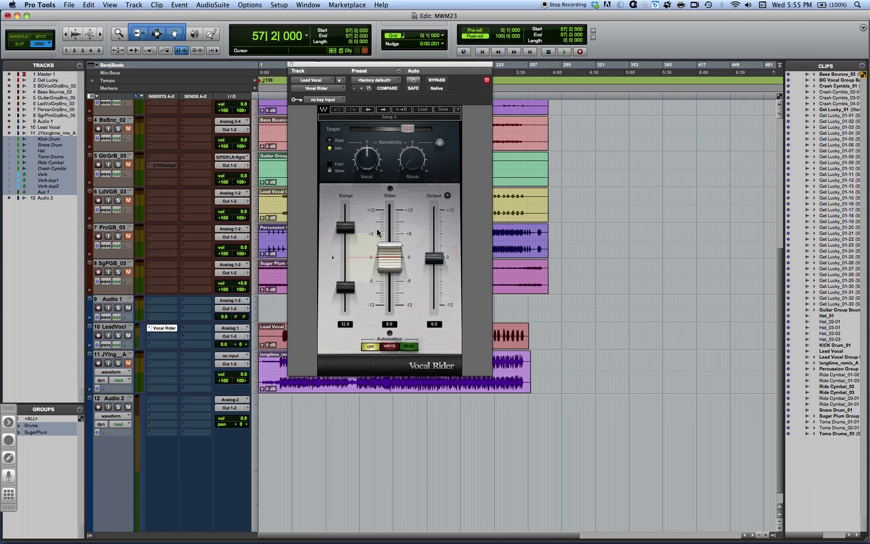
Place the playback start at bar 22 on the Lead Vocal clip, then solo that track and audition it.
{"action": "left_click", "coordinate": [280, 333]}
{"action": "left_click", "coordinate": [118, 335]}
{"action": "key", "text": "space"}
{"action": "key", "text": "space"}
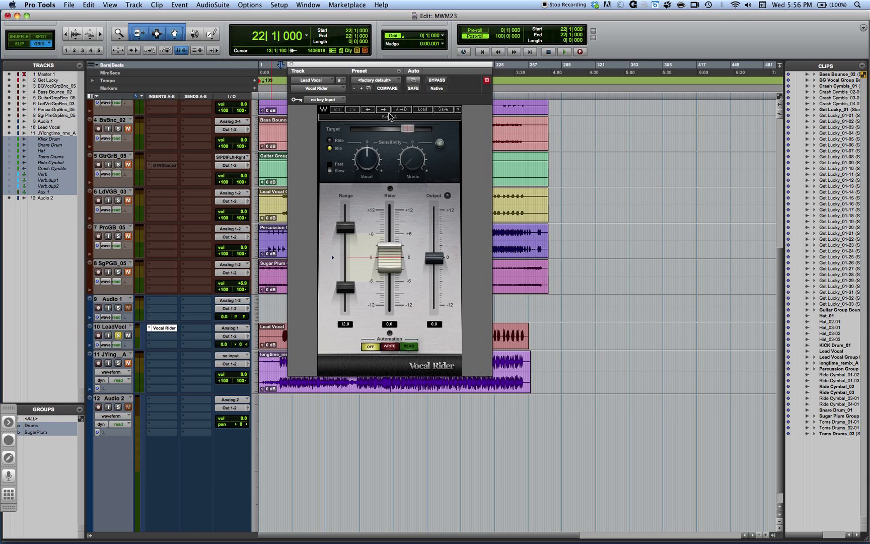
Move the Vocal Rider window off the lead vocal clip and set its Range to 12.0 using the two range handles.
{"action": "left_click_drag", "start_coordinate": [388, 68], "coordinate": [602, 71]}
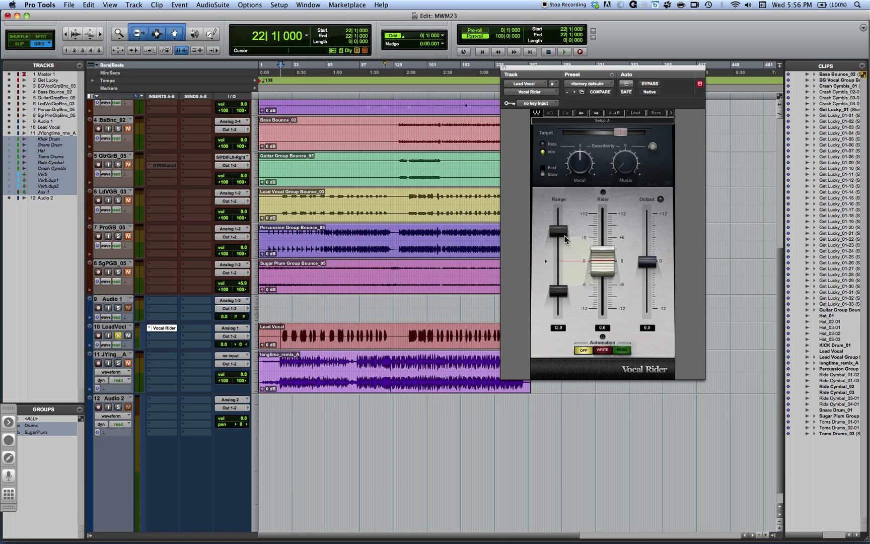
{"action": "left_click_drag", "start_coordinate": [560, 236], "coordinate": [560, 238]}
{"action": "left_click_drag", "start_coordinate": [558, 291], "coordinate": [558, 291]}
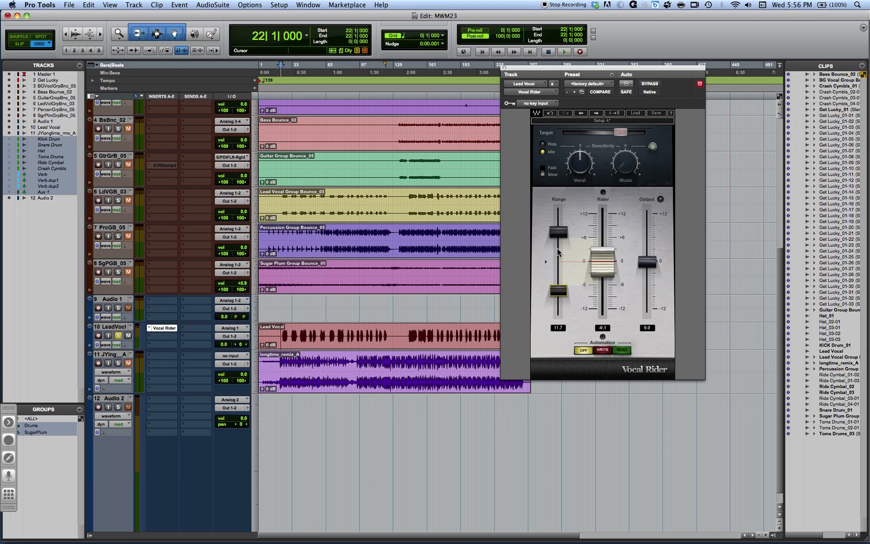
{"action": "left_click", "coordinate": [558, 234]}
{"action": "left_click_drag", "start_coordinate": [558, 230], "coordinate": [558, 231]}
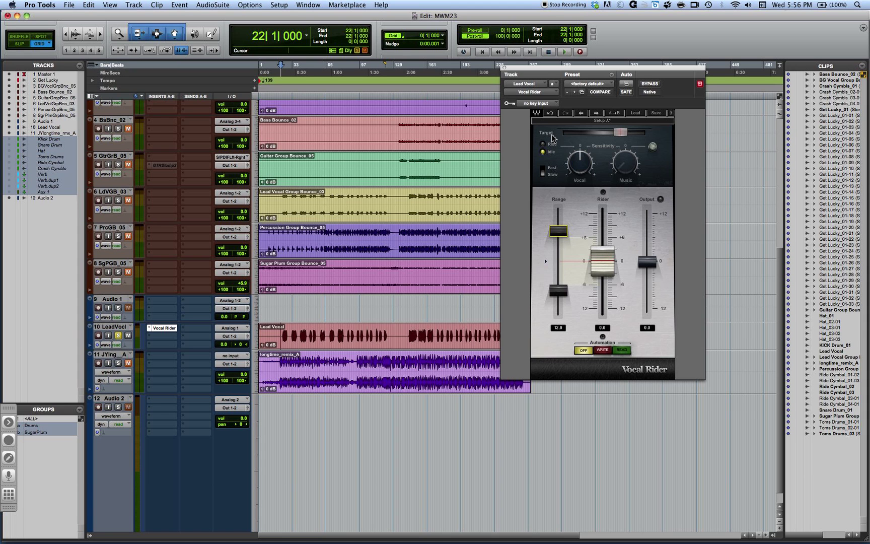
Toggle the rider's Fast/Slow response switch and nudge the Target level slightly higher.
{"action": "left_click", "coordinate": [543, 173]}
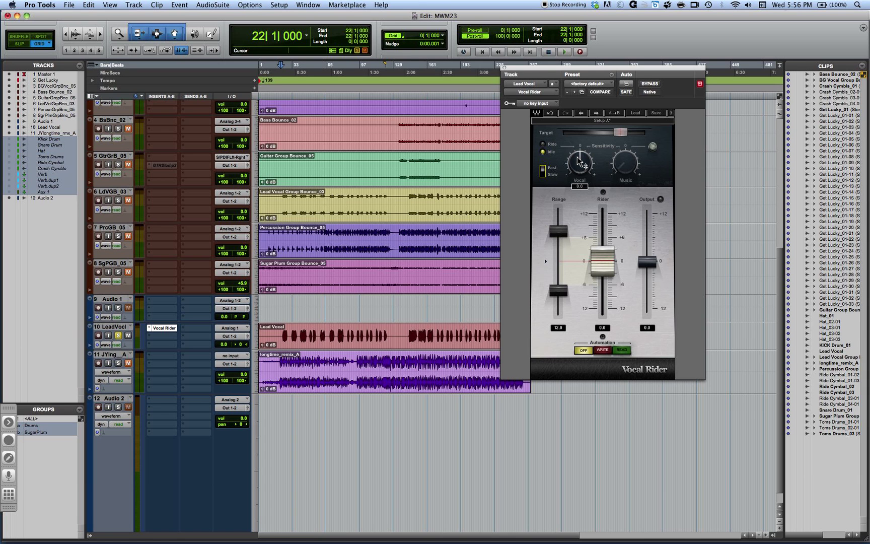
{"action": "mouse_move", "coordinate": [579, 168]}
{"action": "left_click", "coordinate": [623, 134]}
{"action": "left_click_drag", "start_coordinate": [622, 134], "coordinate": [624, 134]}
Try a much lower Target while the vocal plays, then stop playback and bring the Target back up.
{"action": "key", "text": "space"}
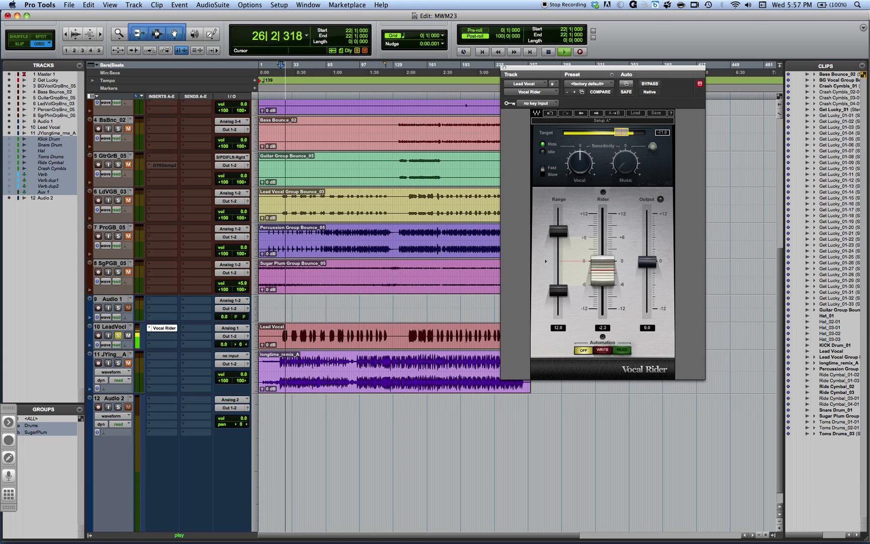
{"action": "left_click_drag", "start_coordinate": [622, 132], "coordinate": [591, 132]}
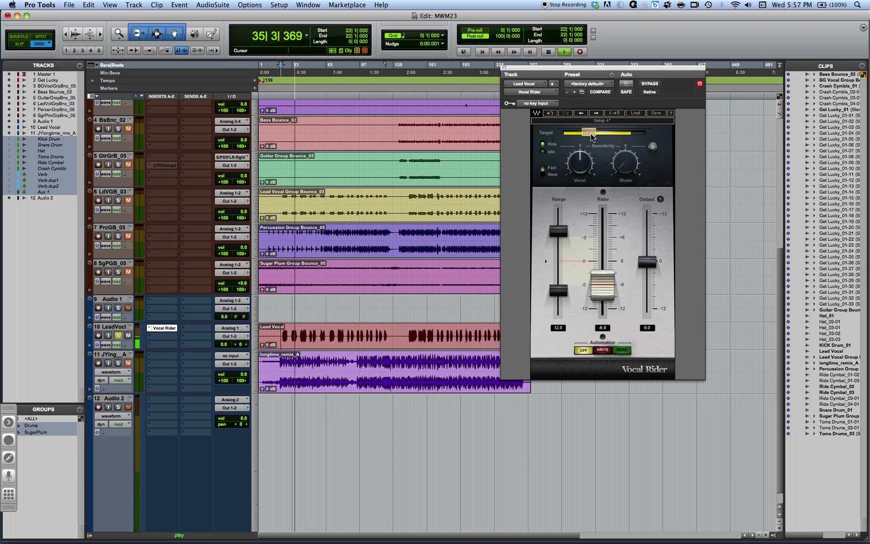
{"action": "key", "text": "space"}
{"action": "left_click_drag", "start_coordinate": [589, 131], "coordinate": [621, 132]}
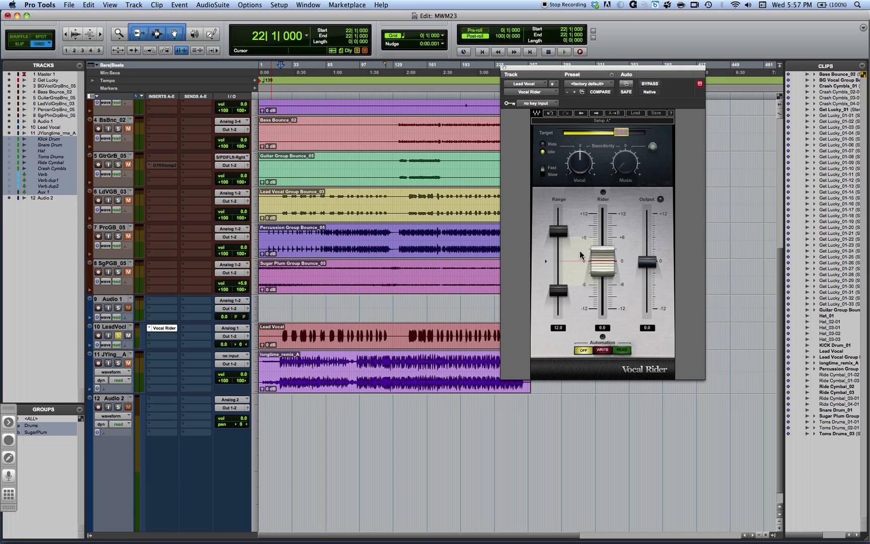
Raise the Target slightly and adjust the Vocal sensitivity, trying 12.0, while the lead vocal plays from bar 22.
{"action": "key", "text": "space"}
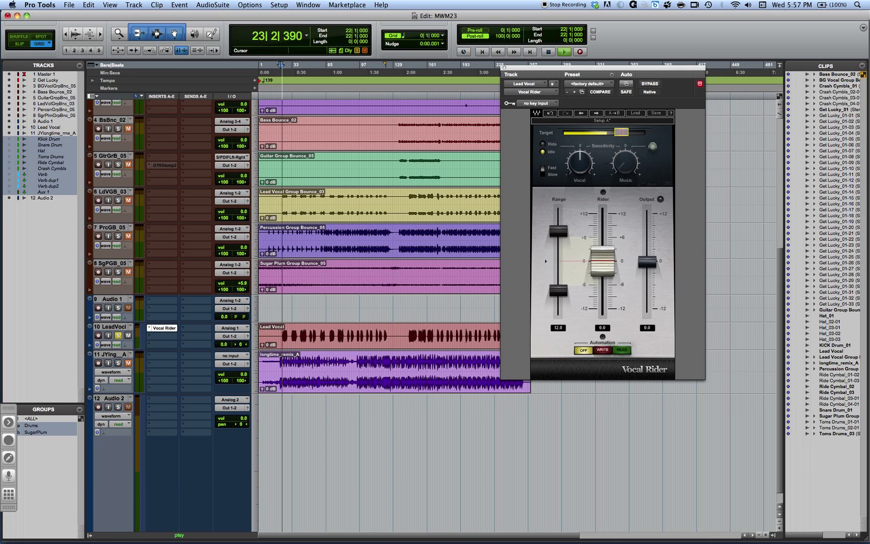
{"action": "left_click_drag", "start_coordinate": [622, 135], "coordinate": [623, 132]}
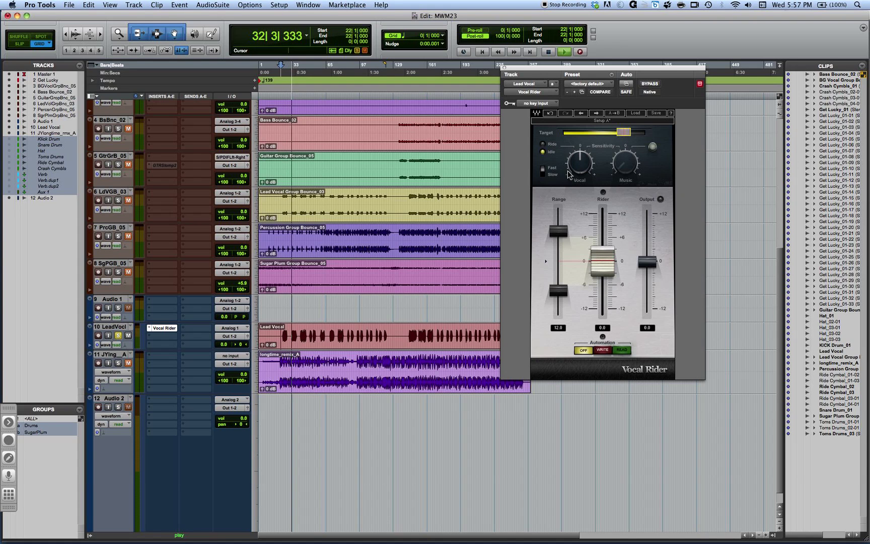
{"action": "left_click_drag", "start_coordinate": [580, 171], "coordinate": [579, 151]}
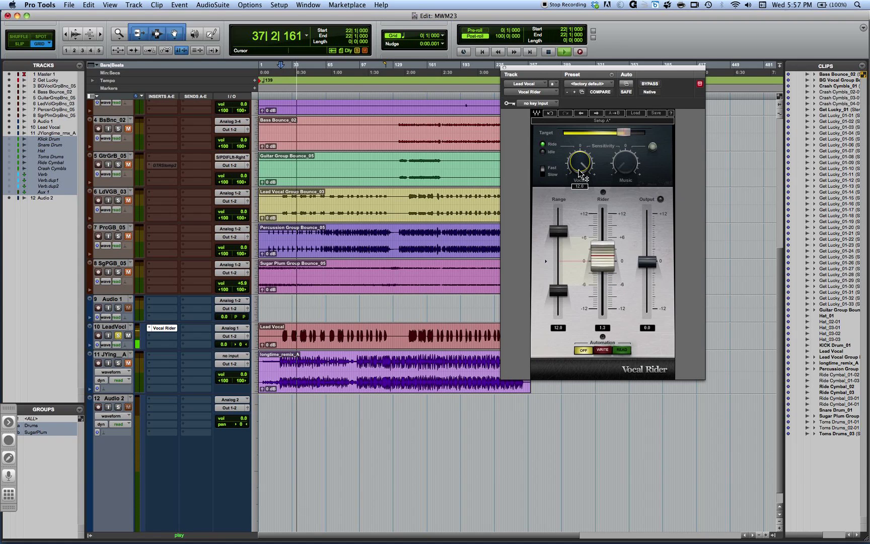
{"action": "left_click_drag", "start_coordinate": [577, 162], "coordinate": [578, 195]}
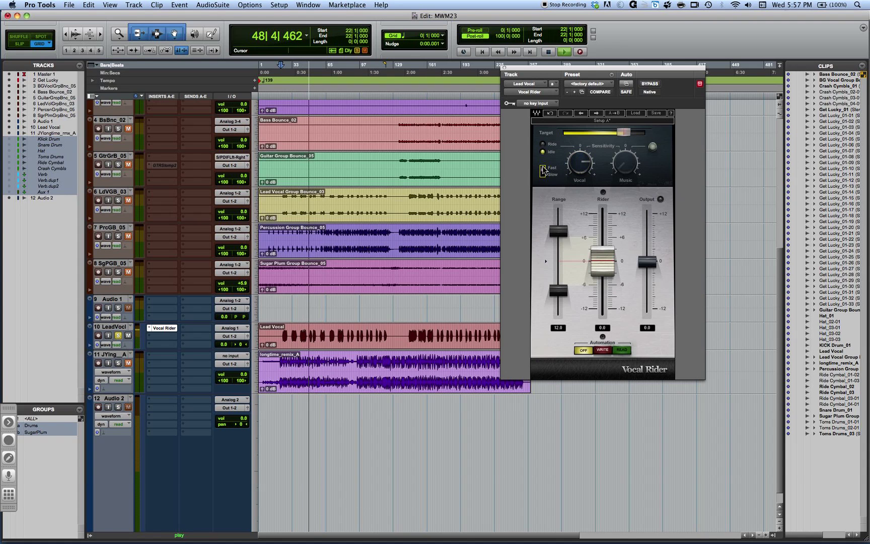
{"action": "key", "text": "space"}
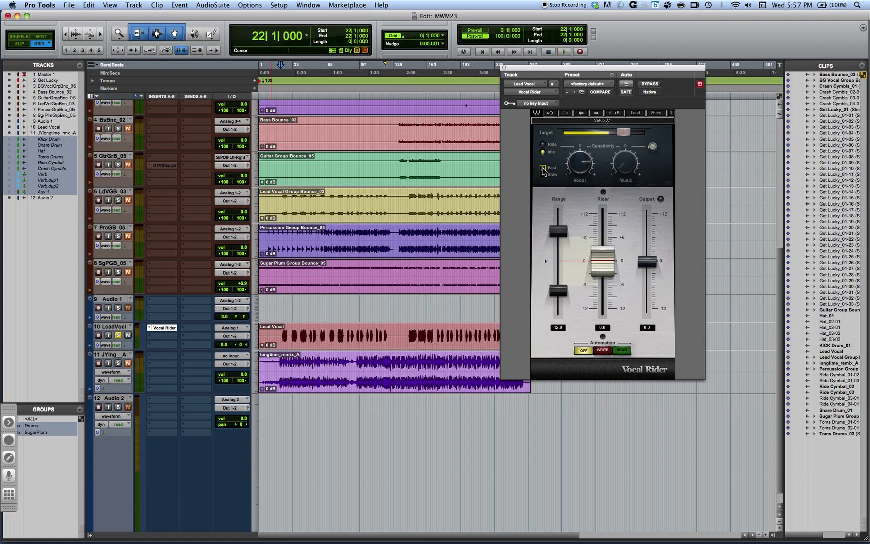
Compare the lead vocal from bar 22 with Vocal Rider active and bypassed, leaving the plug-in active.
{"action": "mouse_move", "coordinate": [576, 165]}
{"action": "key", "text": "space"}
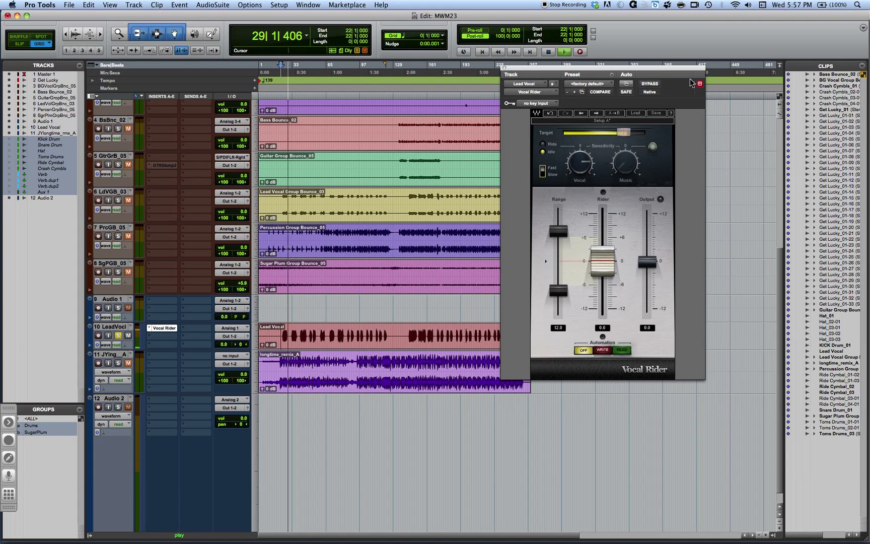
{"action": "left_click", "coordinate": [652, 83]}
{"action": "key", "text": "space"}
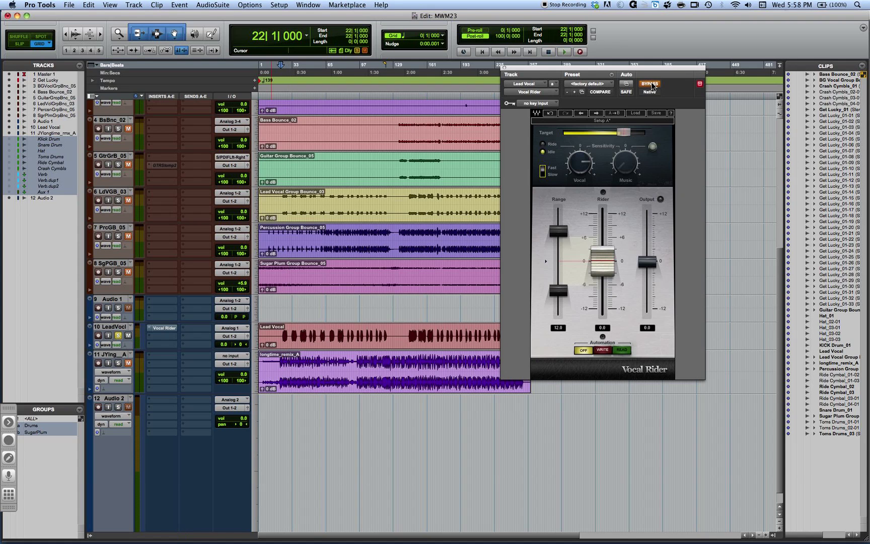
{"action": "key", "text": "space"}
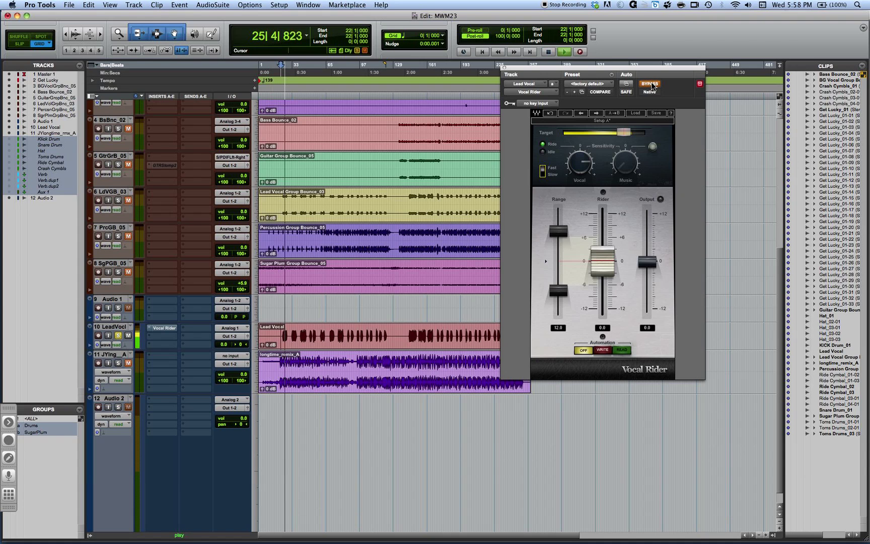
{"action": "key", "text": "space"}
{"action": "left_click", "coordinate": [649, 84]}
{"action": "key", "text": "space"}
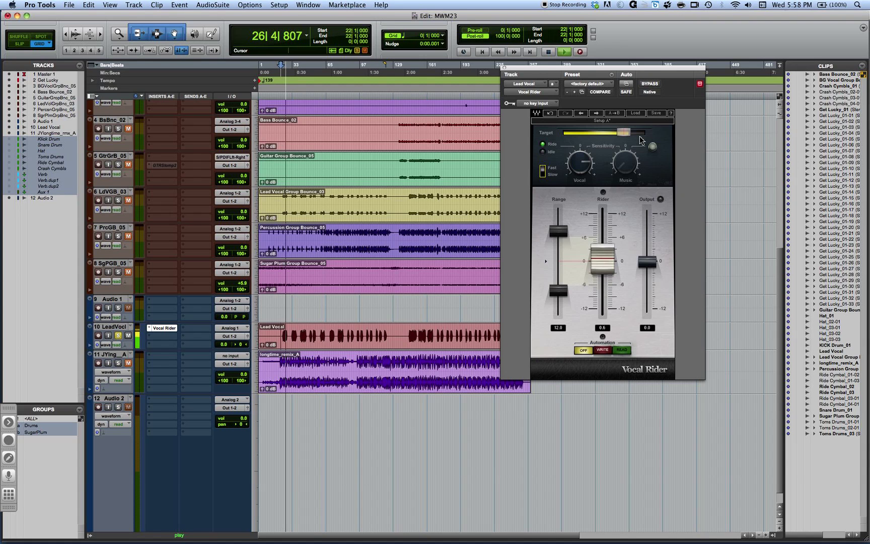
{"action": "key", "text": "space"}
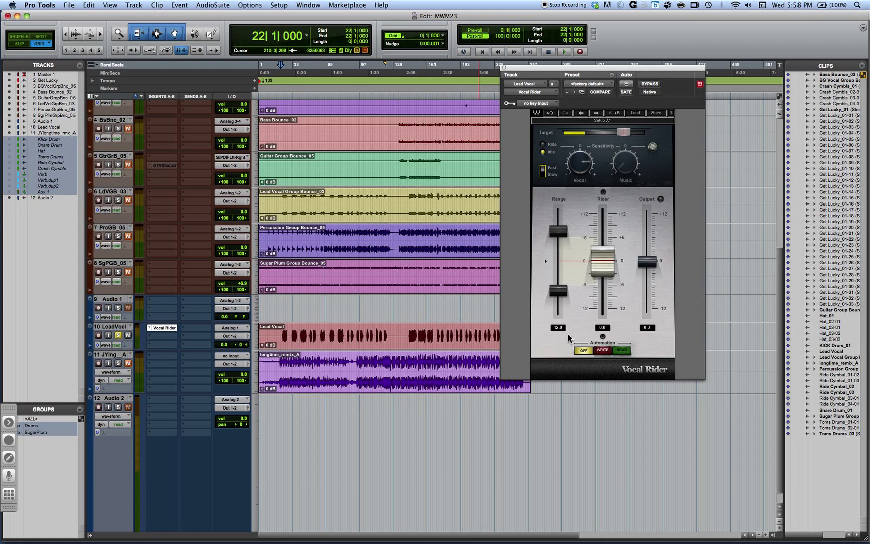
Try Vocal Rider's Write and Read automation modes, then return the automation to Off.
{"action": "left_click", "coordinate": [607, 351]}
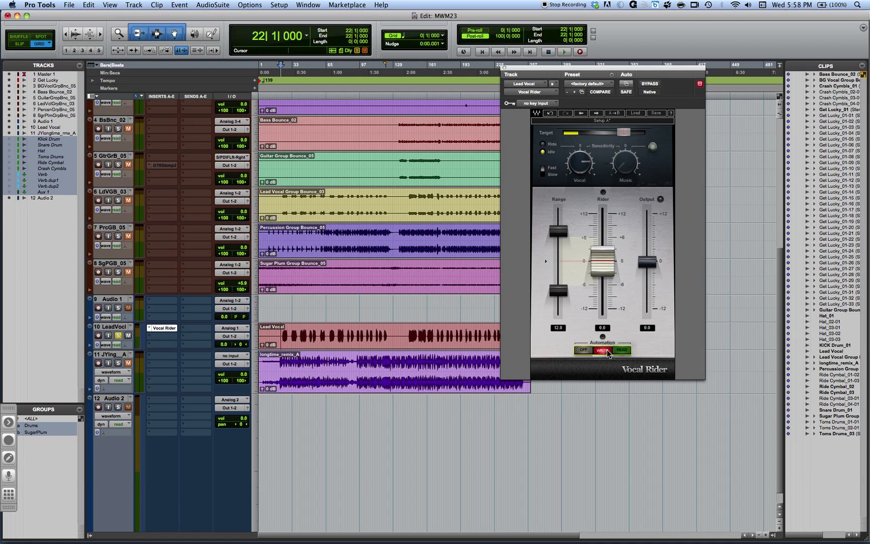
{"action": "left_click", "coordinate": [590, 354]}
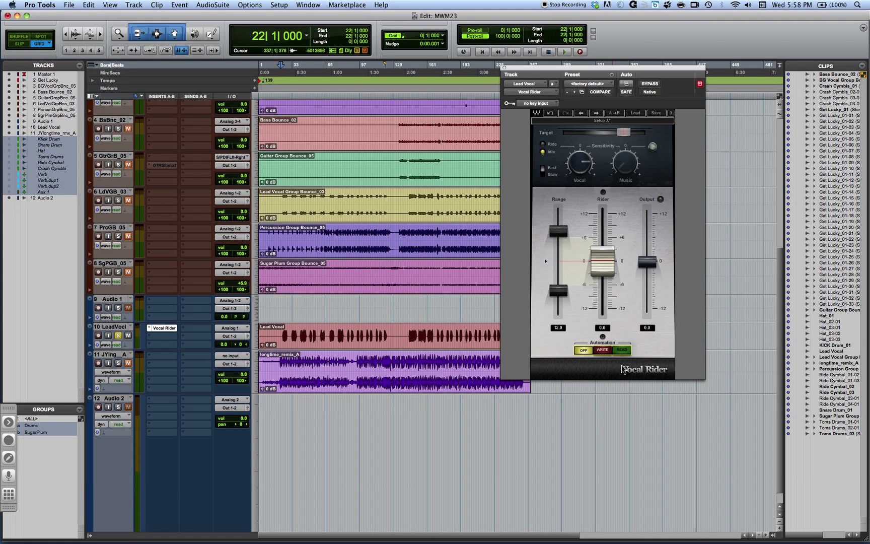
{"action": "left_click", "coordinate": [603, 350]}
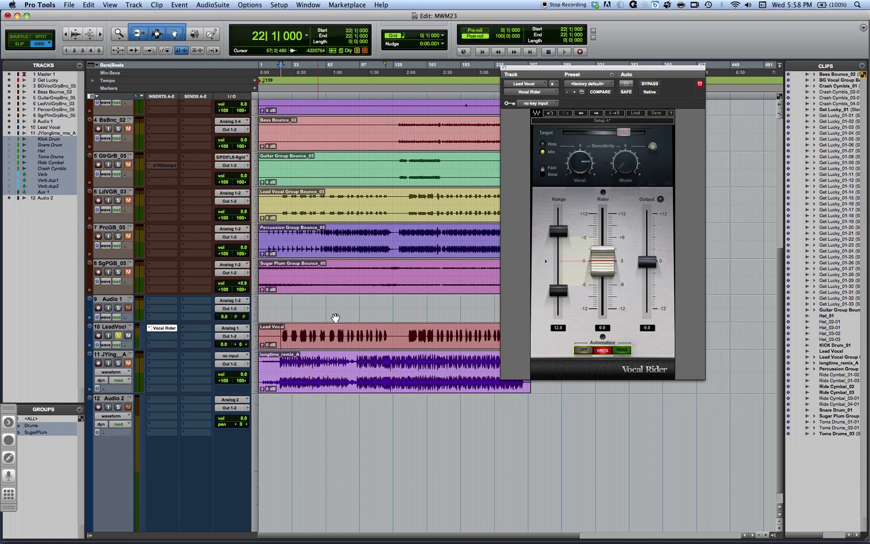
{"action": "left_click", "coordinate": [623, 351]}
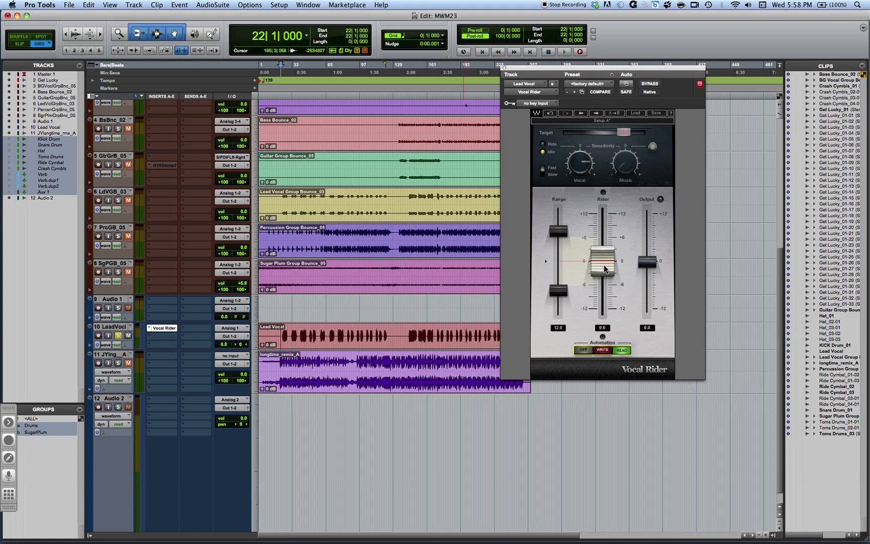
{"action": "left_click", "coordinate": [586, 350]}
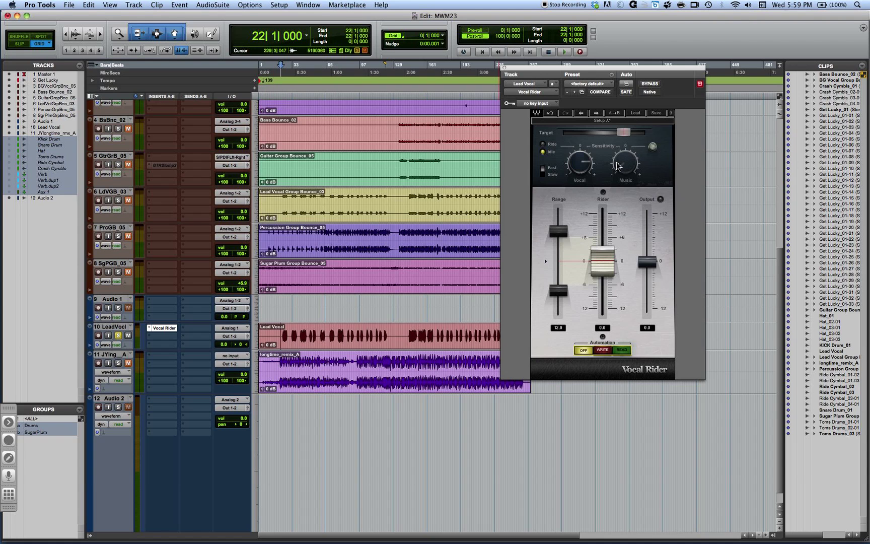
Set Vocal Rider's sidechain key input to Bus 19 (Mono).
{"action": "left_click", "coordinate": [538, 103]}
{"action": "mouse_move", "coordinate": [556, 126]}
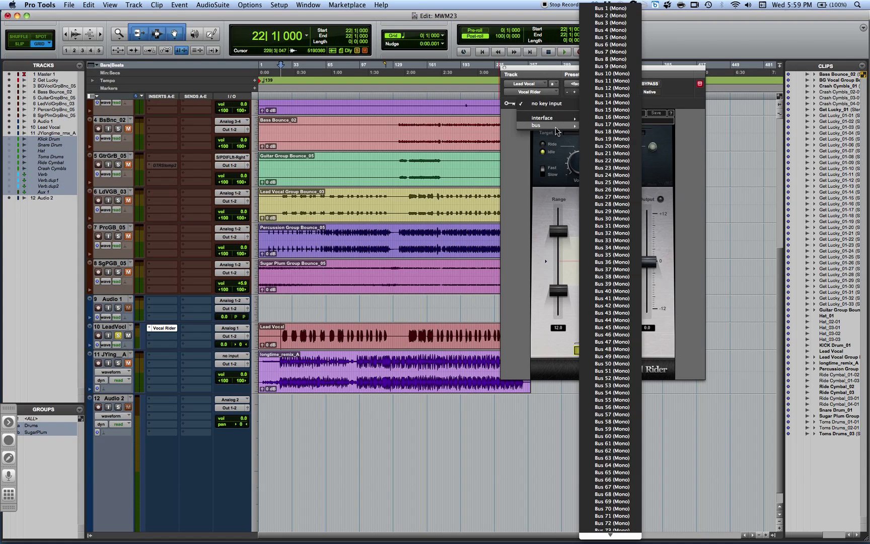
{"action": "left_click", "coordinate": [615, 151]}
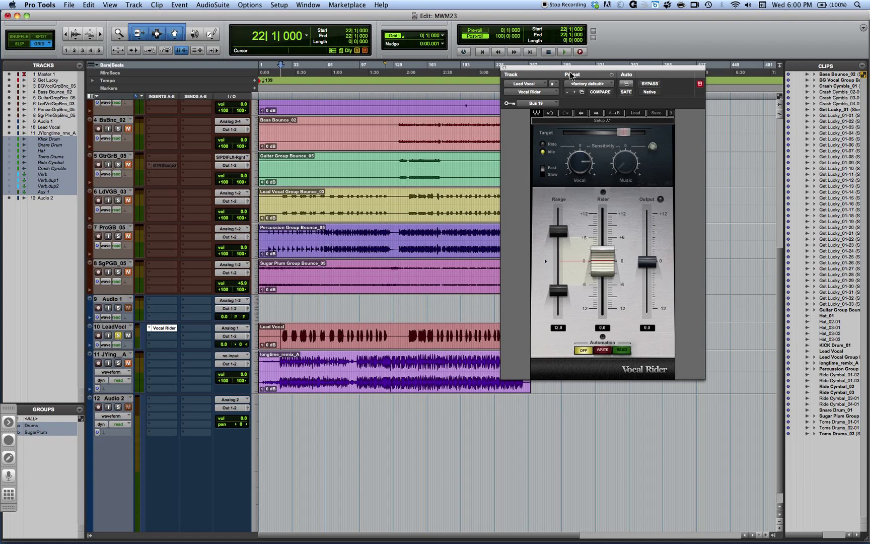
Reposition the Vocal Rider window over the middle of the timeline and switch to the PowerPoint slideshow.
{"action": "left_click_drag", "start_coordinate": [528, 68], "coordinate": [426, 76]}
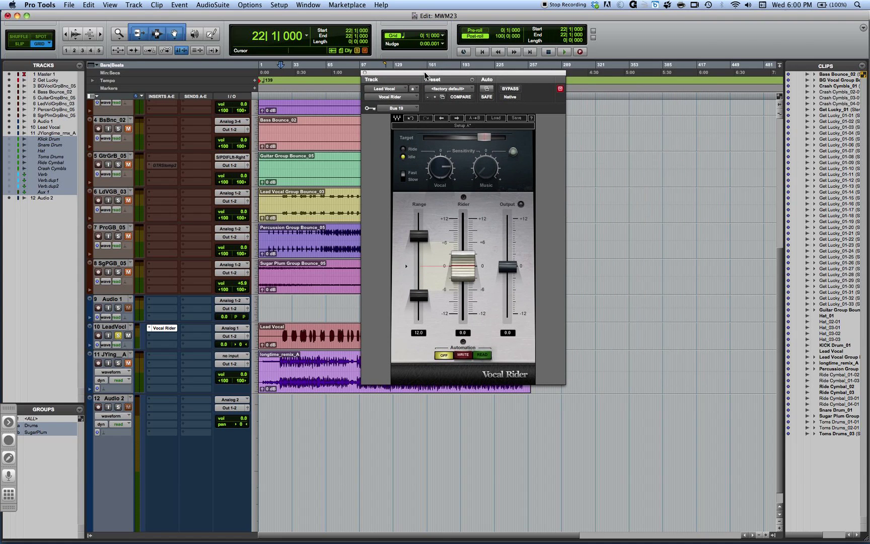
{"action": "key", "text": "super+Tab"}
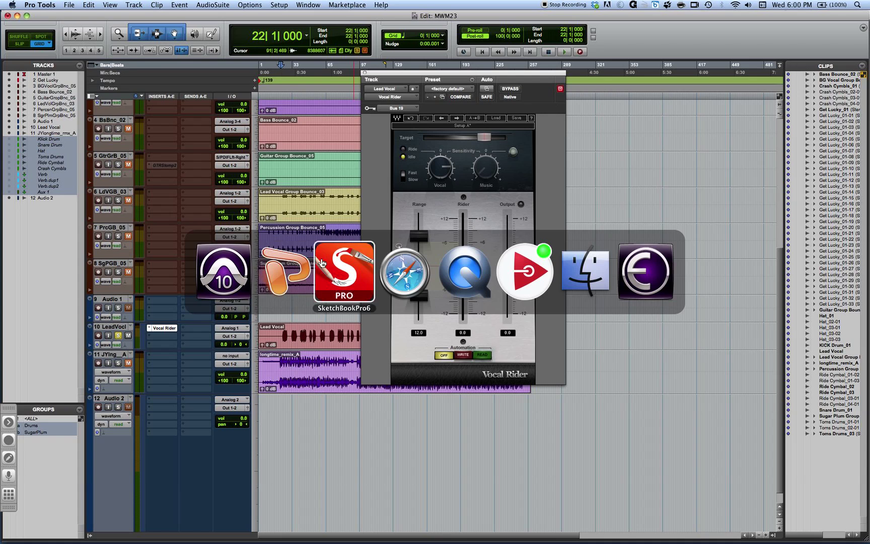
{"action": "left_click", "coordinate": [275, 272]}
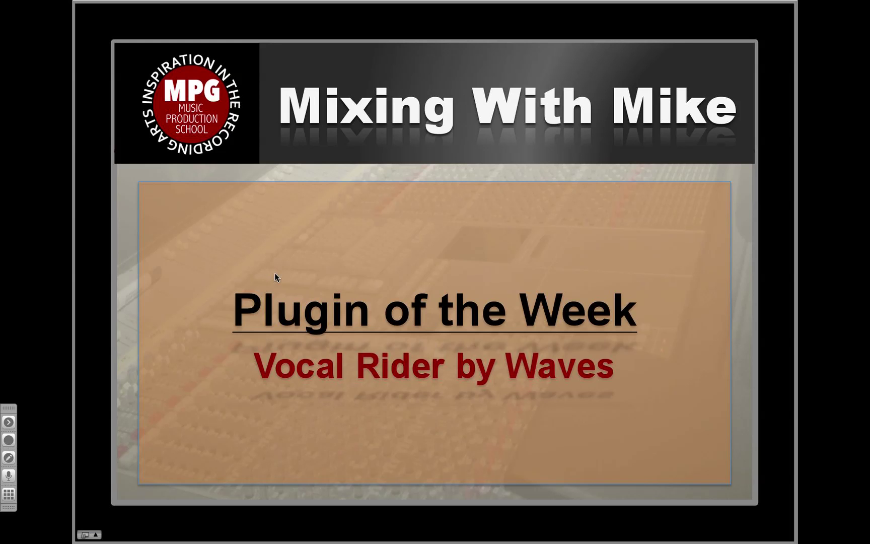